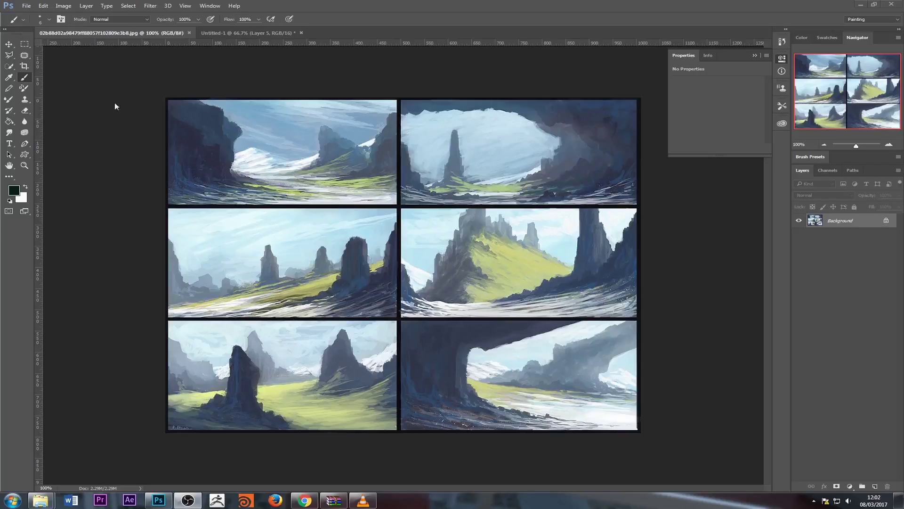
# Copy the bottom-left rock-spire landscape panel into the Untitled-1 document as Layer 5.
pyautogui.click(62, 56)
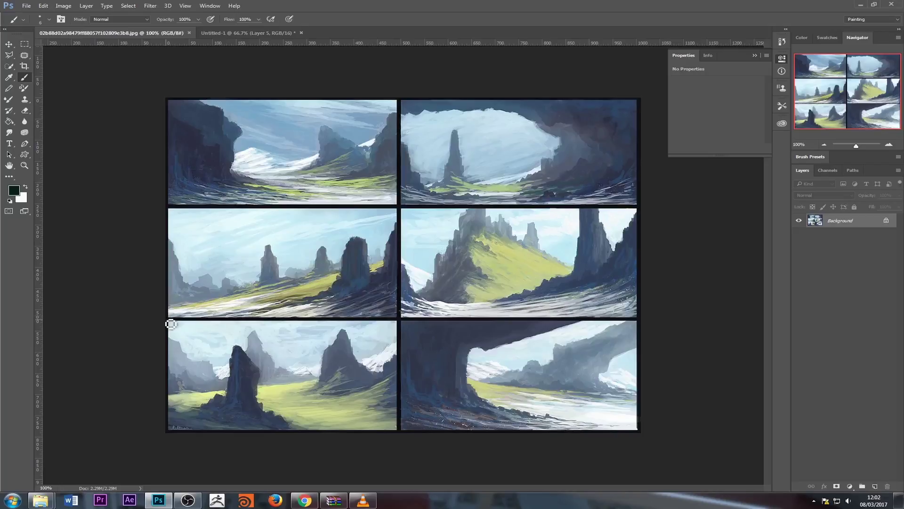
pyautogui.press('m')
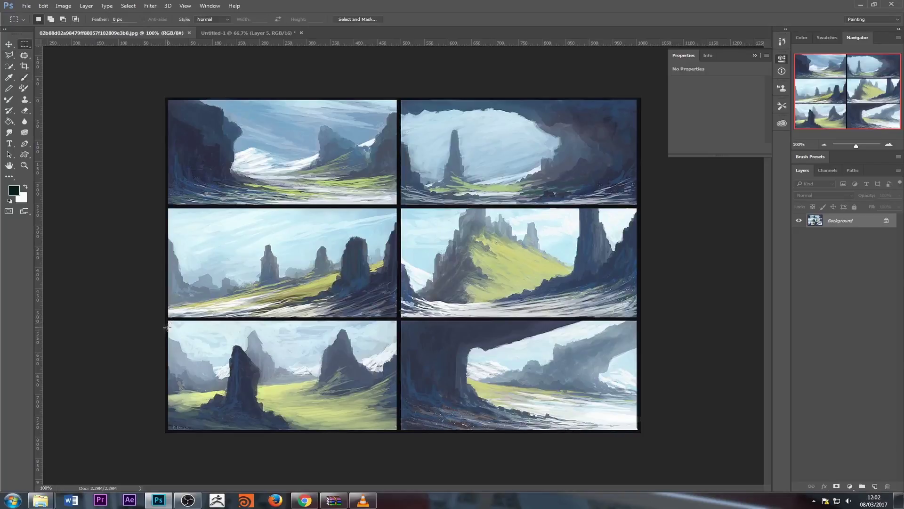
pyautogui.moveTo(169, 321); pyautogui.dragTo(397, 429)
pyautogui.click(248, 35)
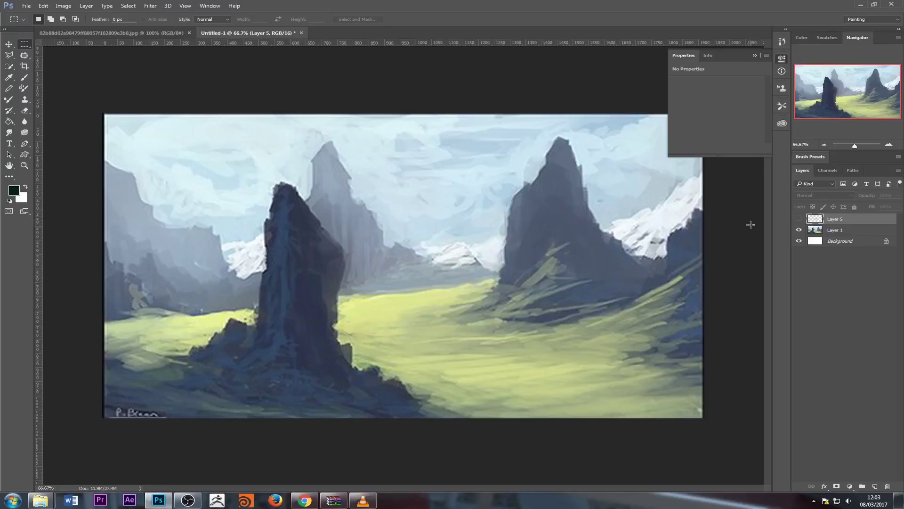
# Add a new Layer 6 and set the foreground colour to dark red.
pyautogui.click(875, 486)
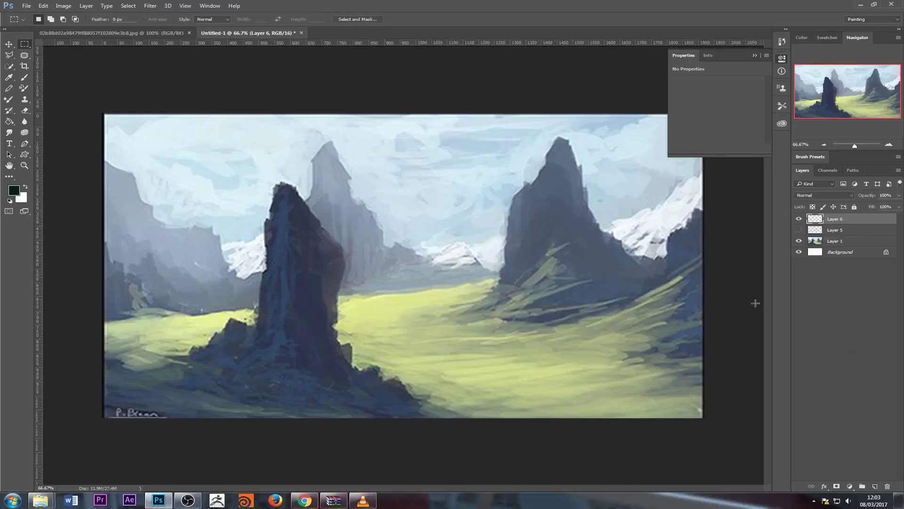
pyautogui.click(13, 190)
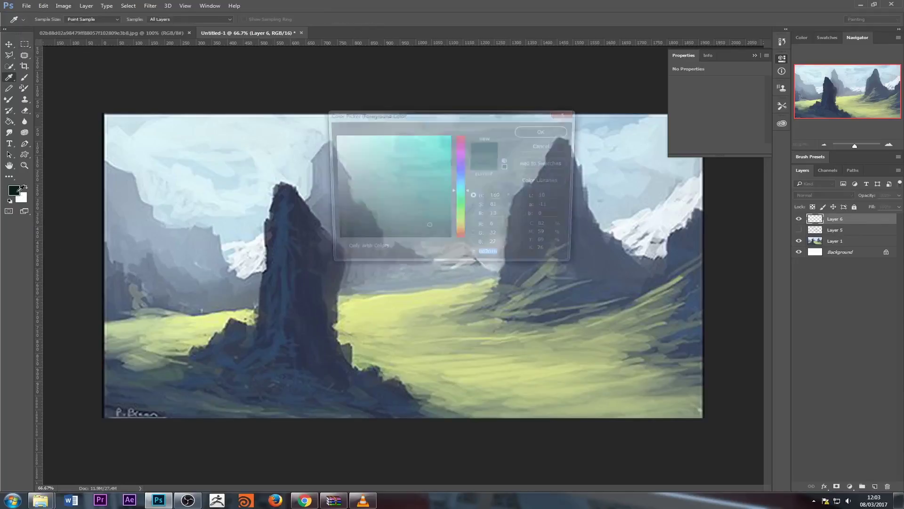
pyautogui.click(461, 137)
pyautogui.click(545, 130)
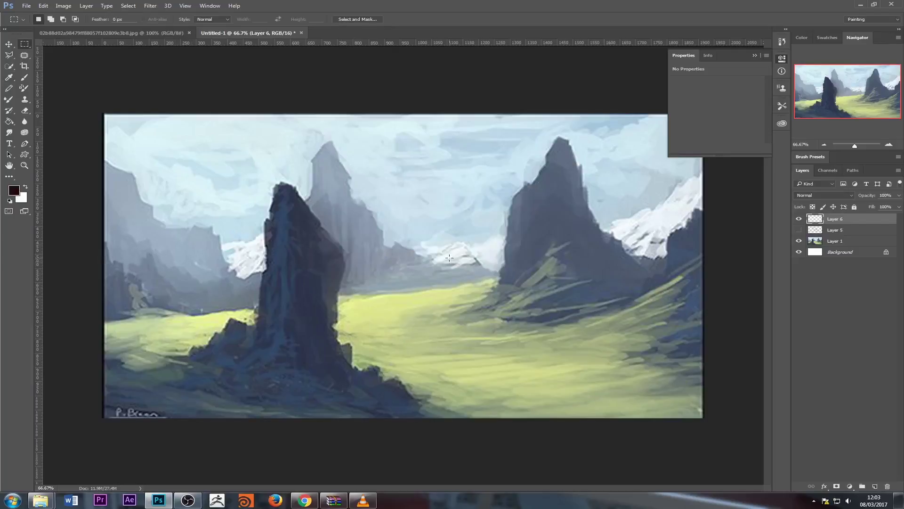
pyautogui.moveTo(446, 259)
pyautogui.mouseDown()
pyautogui.moveTo(520, 241)
pyautogui.moveTo(444, 260)
pyautogui.mouseUp()
# Brush a straight horizon line across the full painting width and label it HORIZON.
pyautogui.click(24, 77)
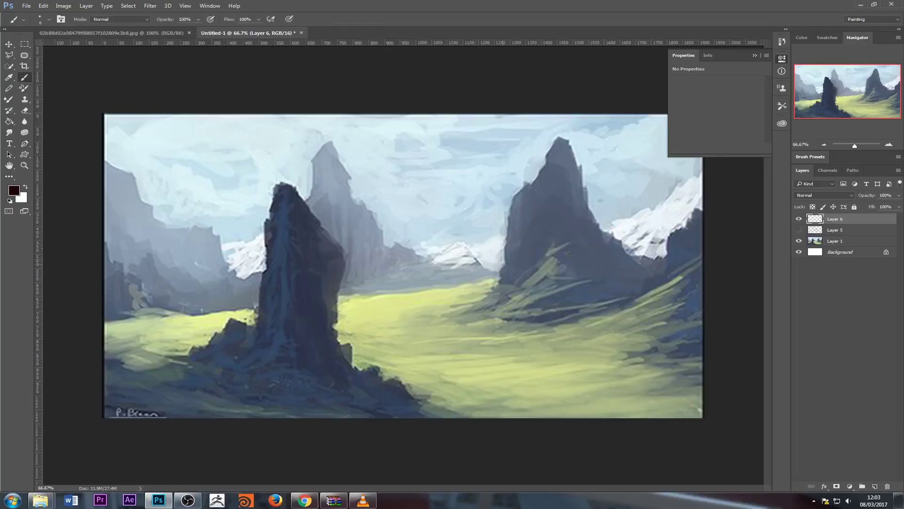
pyautogui.moveTo(470, 258)
pyautogui.mouseDown()
pyautogui.moveTo(449, 256)
pyautogui.moveTo(721, 255)
pyautogui.mouseUp()
pyautogui.moveTo(540, 256); pyautogui.dragTo(104, 255)
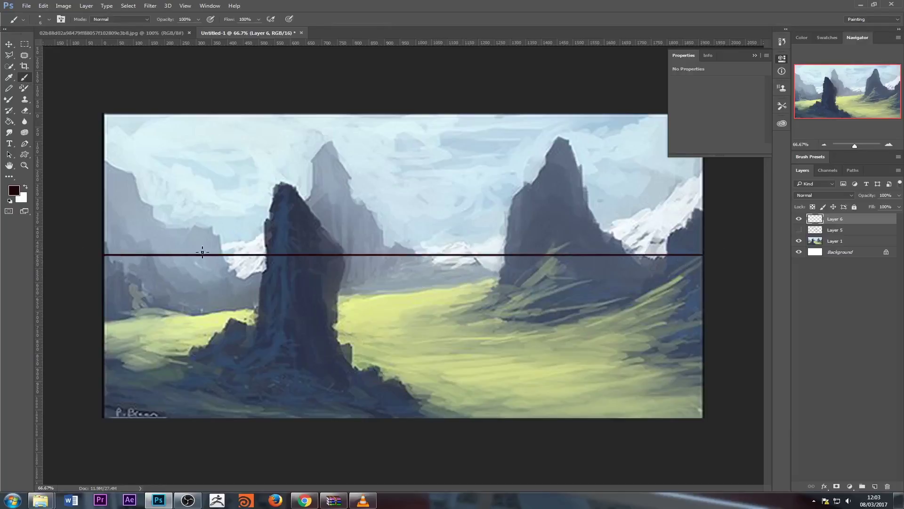
pyautogui.moveTo(647, 241)
pyautogui.mouseDown()
pyautogui.moveTo(644, 255)
pyautogui.moveTo(677, 255)
pyautogui.moveTo(701, 241)
pyautogui.mouseUp()
pyautogui.click(666, 251)
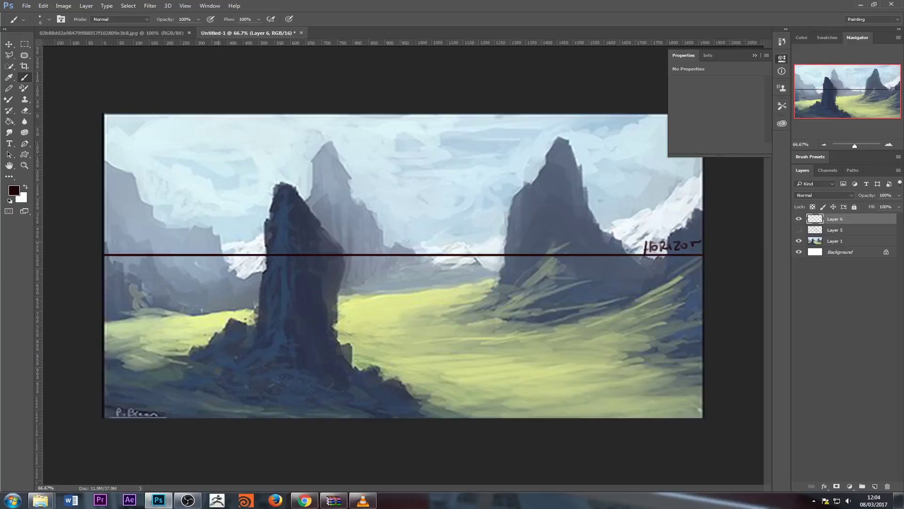
# Switch the foreground to bright blue and trace the valley floor contour to the right mountain.
pyautogui.click(14, 190)
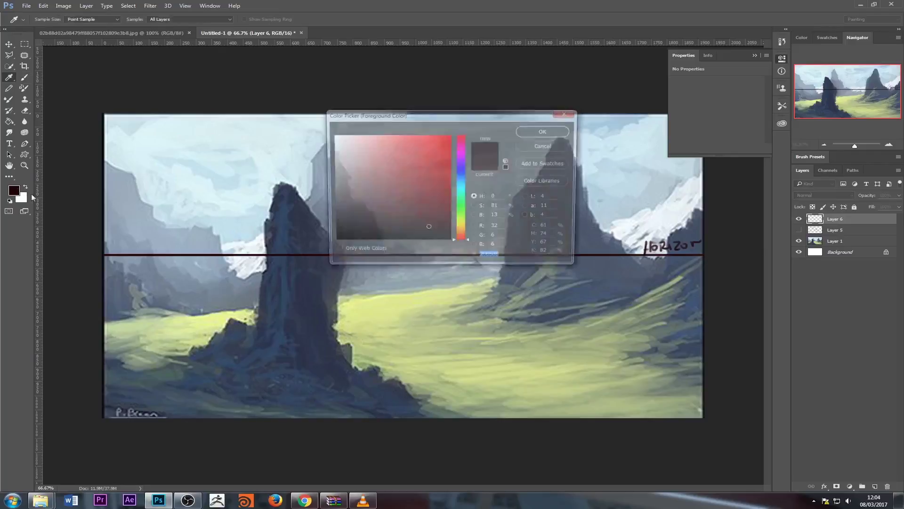
pyautogui.click(462, 171)
pyautogui.click(450, 136)
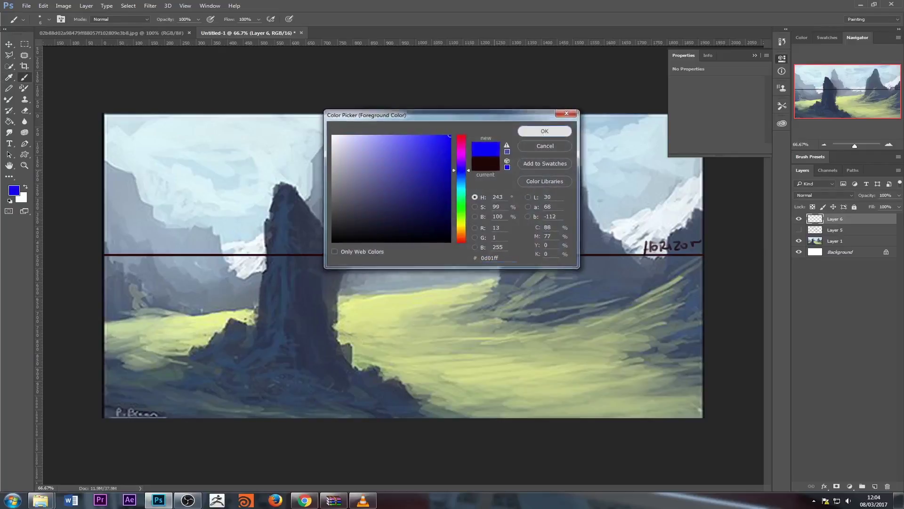
pyautogui.click(534, 134)
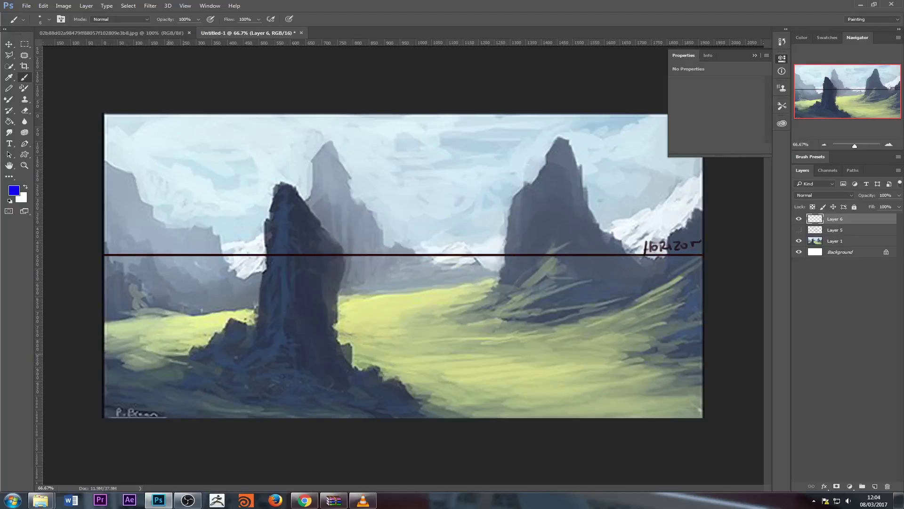
pyautogui.moveTo(106, 322); pyautogui.dragTo(263, 309)
pyautogui.moveTo(339, 298)
pyautogui.mouseDown()
pyautogui.moveTo(492, 281)
pyautogui.moveTo(494, 298)
pyautogui.moveTo(465, 314)
pyautogui.moveTo(587, 326)
pyautogui.moveTo(635, 319)
pyautogui.moveTo(674, 328)
pyautogui.moveTo(715, 366)
pyautogui.mouseUp()
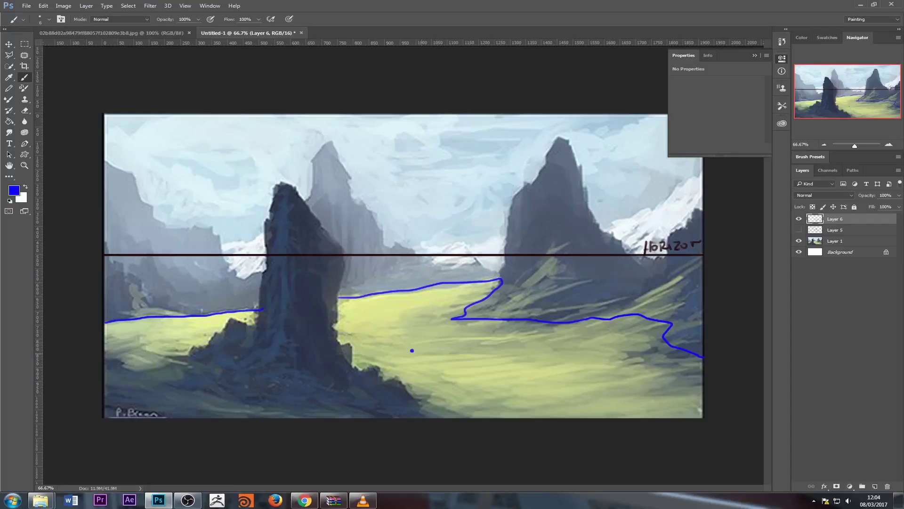
# Draw a double-headed arrow across the valley with 800, 1200 and 600 mts labels.
pyautogui.moveTo(425, 343); pyautogui.dragTo(472, 337)
pyautogui.moveTo(361, 326)
pyautogui.mouseDown()
pyautogui.moveTo(456, 374)
pyautogui.moveTo(363, 334)
pyautogui.mouseUp()
pyautogui.click(473, 381)
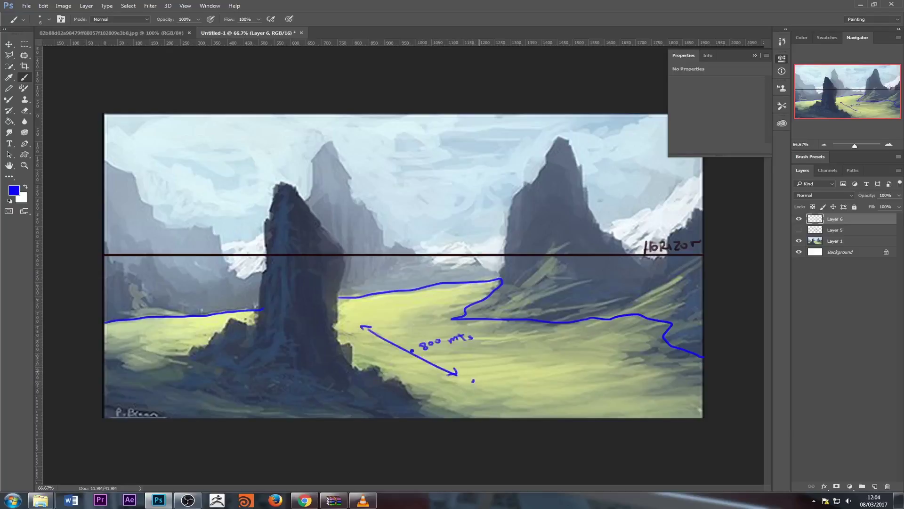
pyautogui.moveTo(482, 373)
pyautogui.mouseDown()
pyautogui.moveTo(486, 381)
pyautogui.moveTo(524, 374)
pyautogui.mouseUp()
pyautogui.moveTo(374, 314)
pyautogui.mouseDown()
pyautogui.moveTo(372, 321)
pyautogui.moveTo(397, 311)
pyautogui.mouseUp()
pyautogui.moveTo(399, 311); pyautogui.dragTo(410, 308)
pyautogui.moveTo(412, 306); pyautogui.dragTo(415, 304)
pyautogui.click(13, 190)
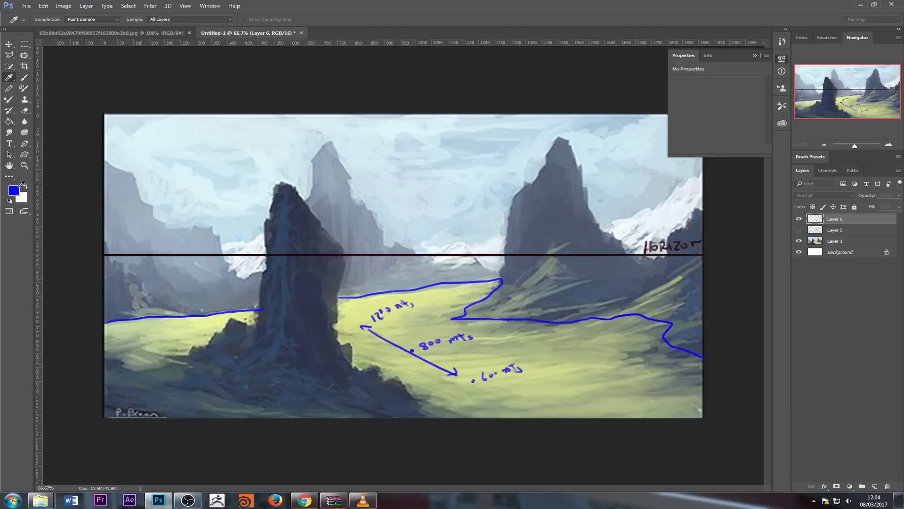
# Switch the brush colour to pink and outline the tall rock spire.
pyautogui.click(462, 146)
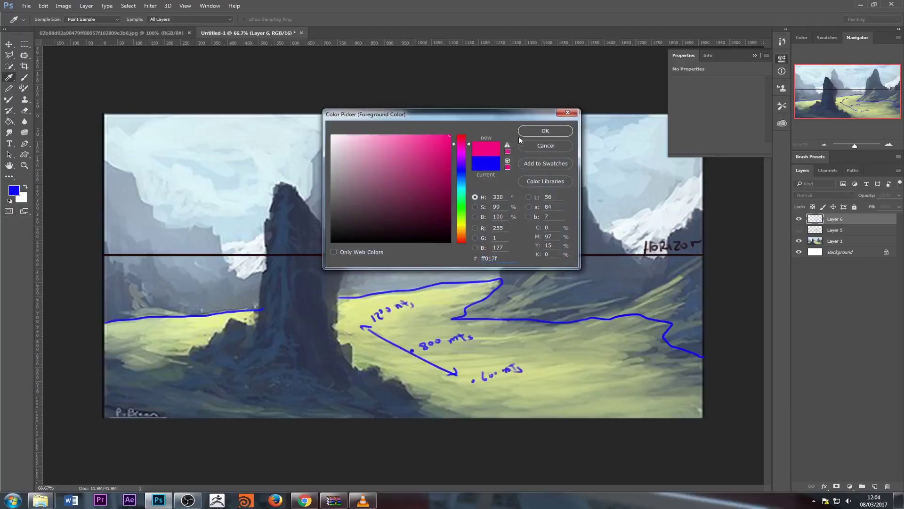
pyautogui.click(545, 130)
pyautogui.moveTo(180, 359)
pyautogui.mouseDown()
pyautogui.moveTo(235, 321)
pyautogui.moveTo(249, 332)
pyautogui.moveTo(258, 326)
pyautogui.moveTo(267, 220)
pyautogui.moveTo(280, 188)
pyautogui.moveTo(298, 187)
pyautogui.moveTo(355, 267)
pyautogui.moveTo(331, 329)
pyautogui.moveTo(369, 373)
pyautogui.moveTo(389, 384)
pyautogui.moveTo(401, 378)
pyautogui.moveTo(412, 395)
pyautogui.moveTo(449, 417)
pyautogui.mouseUp()
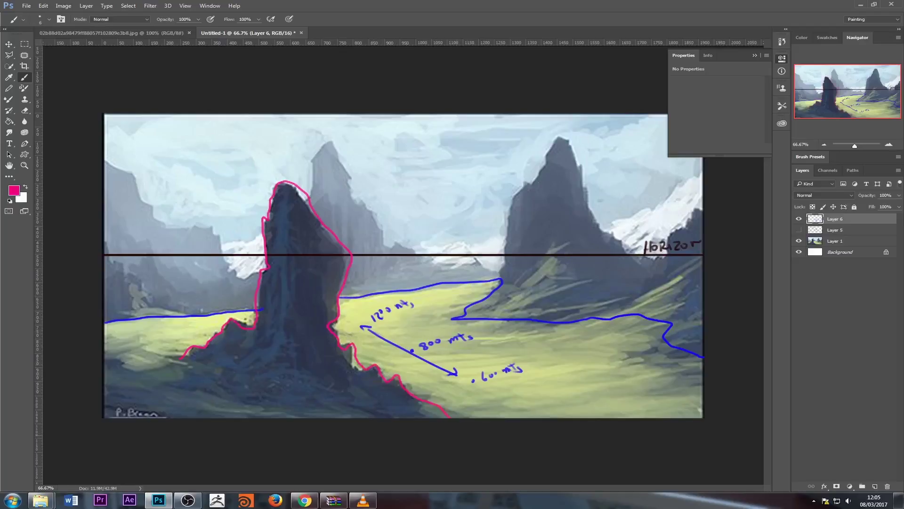
# Write the rock's 100 mts distance label, redoing stray strokes, and draw a pink line to the horizon.
pyautogui.click(253, 356)
pyautogui.moveTo(263, 351)
pyautogui.mouseDown()
pyautogui.moveTo(262, 339)
pyautogui.moveTo(297, 316)
pyautogui.mouseUp()
pyautogui.moveTo(258, 352); pyautogui.dragTo(259, 338)
pyautogui.moveTo(262, 350); pyautogui.dragTo(262, 340)
pyautogui.moveTo(299, 316); pyautogui.dragTo(295, 323)
pyautogui.hotkey('ctrl', 'alt', 'z')
pyautogui.hotkey('ctrl', 'alt', 'z')
pyautogui.hotkey('ctrl', 'alt', 'z')
pyautogui.hotkey('ctrl', 'alt', 'z')
pyautogui.click(254, 347)
pyautogui.moveTo(264, 336); pyautogui.dragTo(303, 312)
pyautogui.moveTo(589, 303)
pyautogui.mouseDown()
pyautogui.moveTo(630, 295)
pyautogui.moveTo(664, 258)
pyautogui.mouseUp()
# Pick a green hue in the Color Picker for the next contour.
pyautogui.click(14, 191)
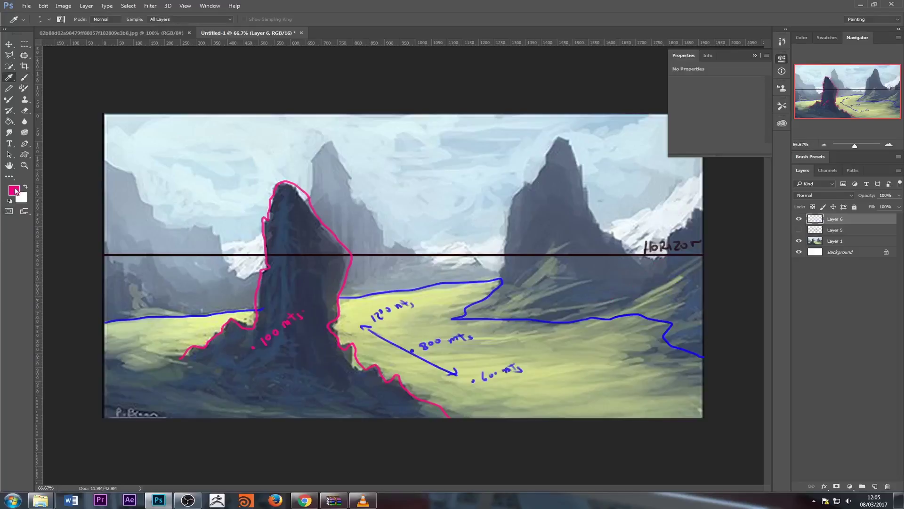
pyautogui.click(461, 180)
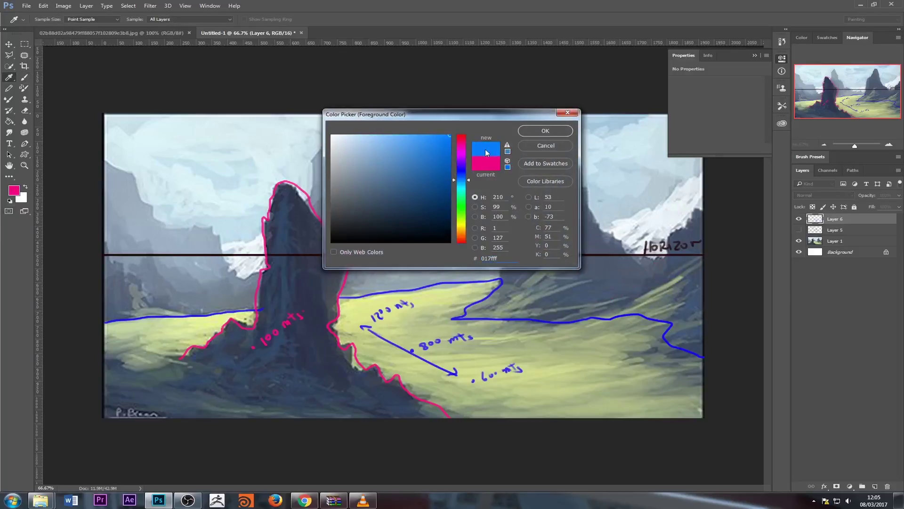
pyautogui.click(459, 204)
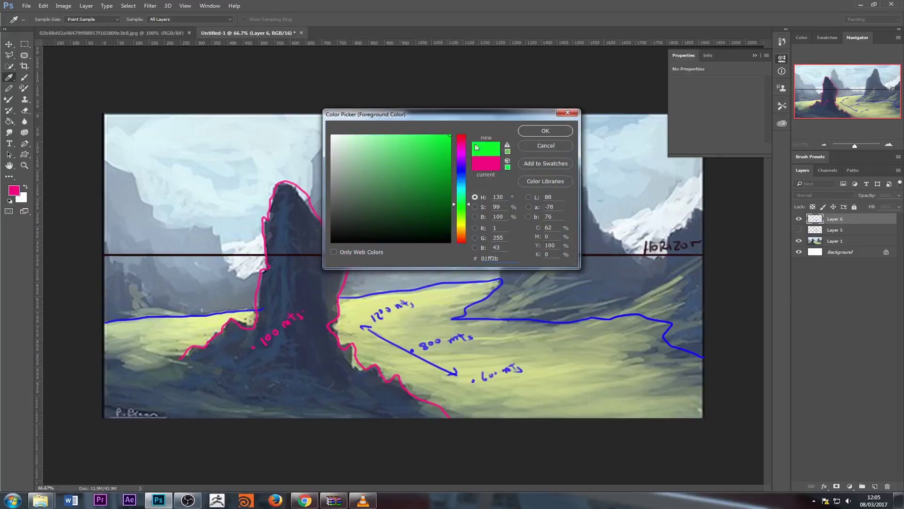
# Draw a green contour along the right hillside labelled 400 mts.
pyautogui.click(542, 133)
pyautogui.moveTo(594, 304); pyautogui.dragTo(704, 256)
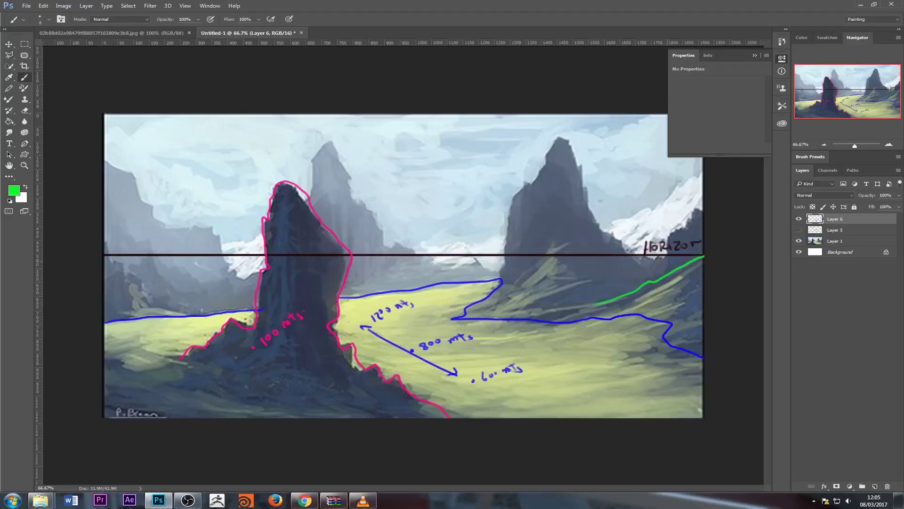
pyautogui.click(675, 281)
pyautogui.moveTo(680, 287); pyautogui.dragTo(704, 289)
# Switch to cyan, trace the right mountain's ridge, and write its distance label.
pyautogui.click(14, 190)
pyautogui.moveTo(462, 209); pyautogui.dragTo(462, 191)
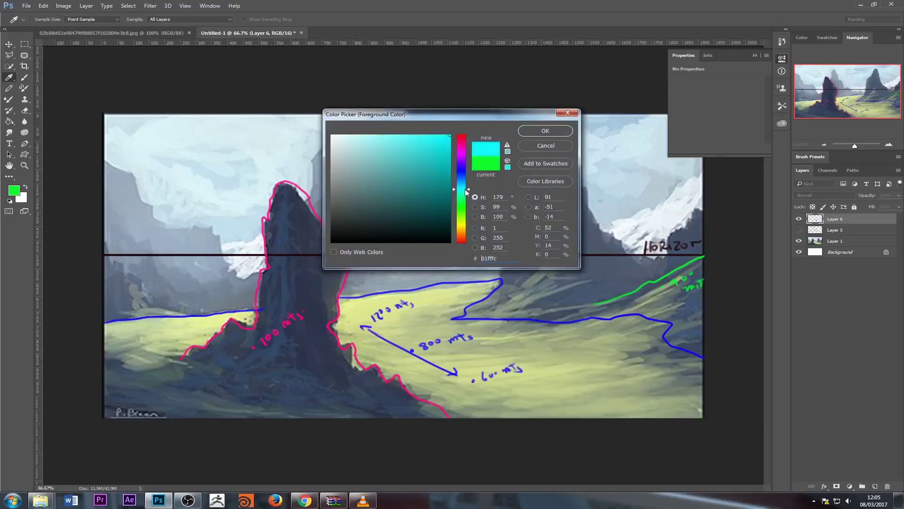
pyautogui.click(540, 134)
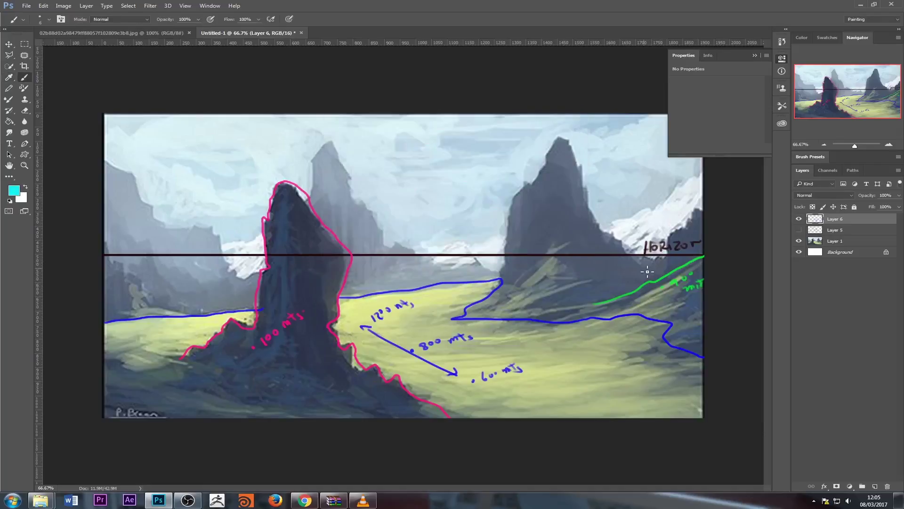
pyautogui.moveTo(633, 258); pyautogui.dragTo(666, 276)
pyautogui.moveTo(616, 247)
pyautogui.mouseDown()
pyautogui.moveTo(573, 151)
pyautogui.moveTo(549, 155)
pyautogui.moveTo(523, 192)
pyautogui.moveTo(493, 281)
pyautogui.moveTo(574, 253)
pyautogui.moveTo(570, 235)
pyautogui.moveTo(562, 256)
pyautogui.moveTo(619, 262)
pyautogui.mouseUp()
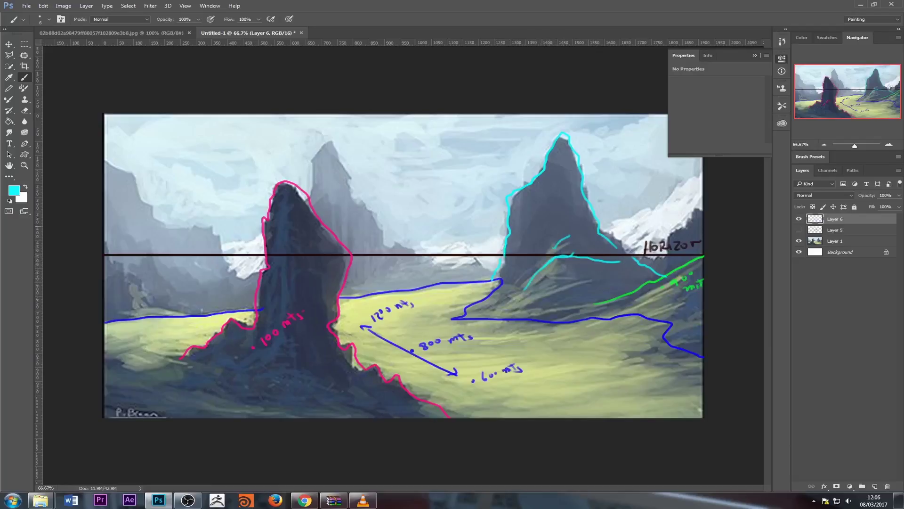
pyautogui.click(537, 230)
pyautogui.moveTo(545, 211)
pyautogui.mouseDown()
pyautogui.moveTo(551, 220)
pyautogui.moveTo(567, 198)
pyautogui.moveTo(587, 216)
pyautogui.mouseUp()
pyautogui.click(252, 347)
# Undo the stray dot, hide Layer 6, and show and select Layer 5.
pyautogui.hotkey('ctrl', 'z')
pyautogui.click(799, 219)
pyautogui.click(798, 230)
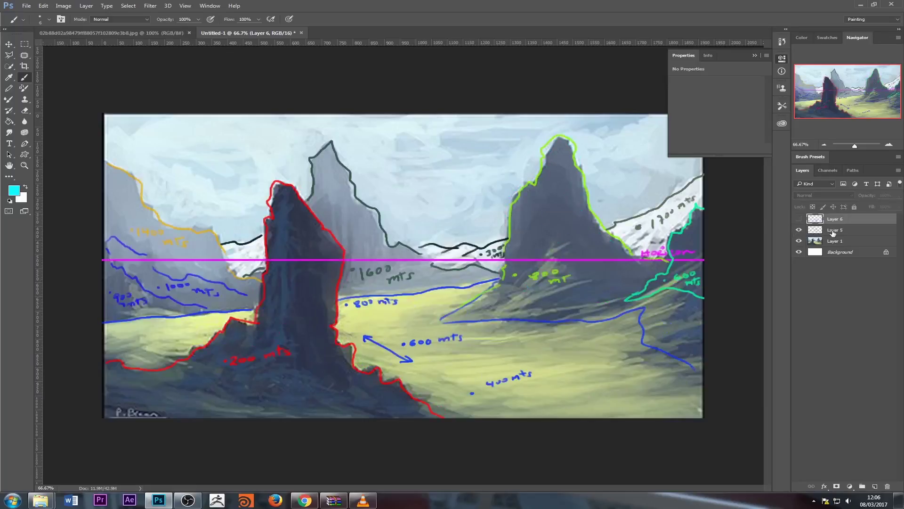
pyautogui.click(833, 231)
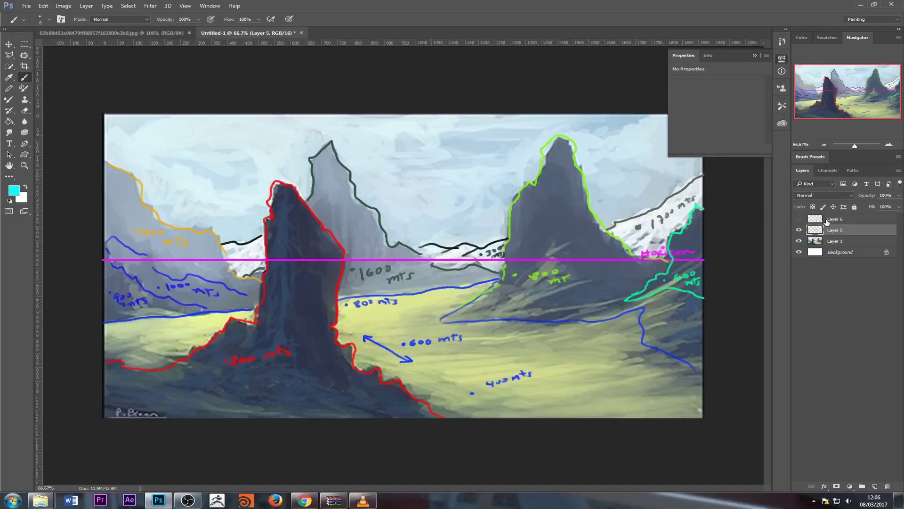
# Add Layer 7, set the foreground to black 000000, and sketch a small camera at top-left.
pyautogui.click(874, 486)
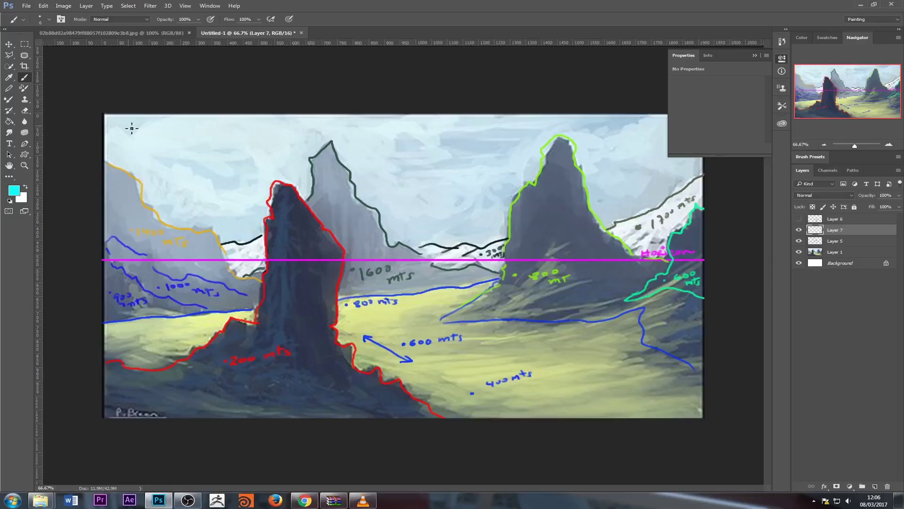
pyautogui.click(14, 190)
pyautogui.write('000000')
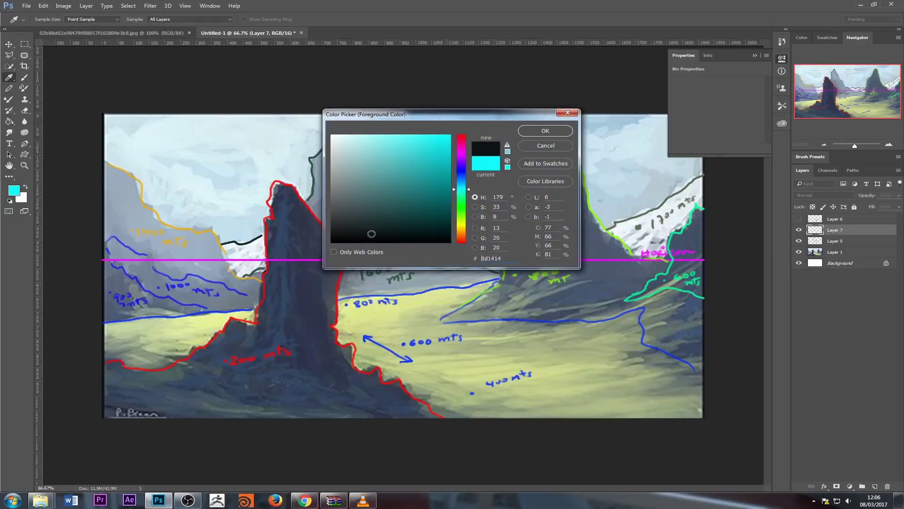
pyautogui.click(530, 133)
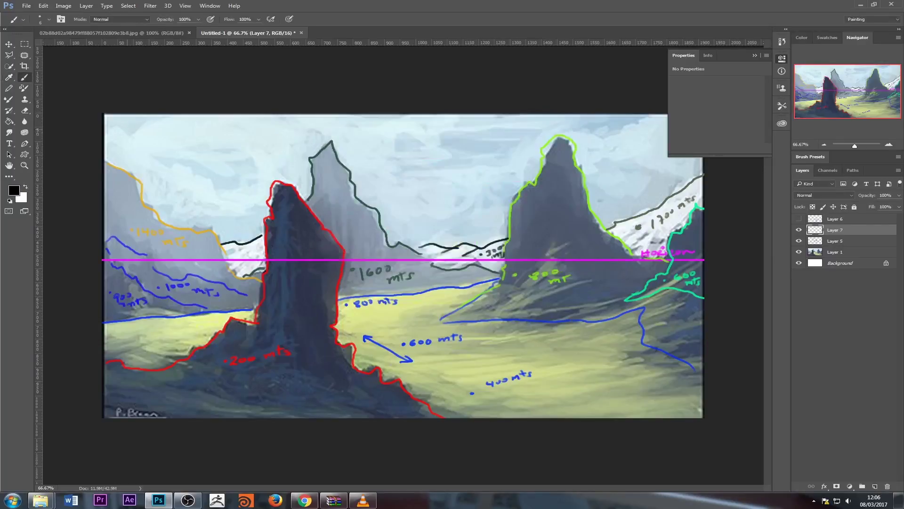
pyautogui.moveTo(121, 131)
pyautogui.mouseDown()
pyautogui.moveTo(148, 127)
pyautogui.moveTo(147, 145)
pyautogui.moveTo(149, 129)
pyautogui.moveTo(150, 154)
pyautogui.moveTo(148, 138)
pyautogui.moveTo(237, 138)
pyautogui.moveTo(649, 157)
pyautogui.mouseUp()
# Undo the stray stroke and draw the camera's view cone with small notes beside it.
pyautogui.hotkey('ctrl', 'z')
pyautogui.moveTo(145, 118)
pyautogui.mouseDown()
pyautogui.moveTo(133, 125)
pyautogui.moveTo(146, 130)
pyautogui.moveTo(142, 139)
pyautogui.mouseUp()
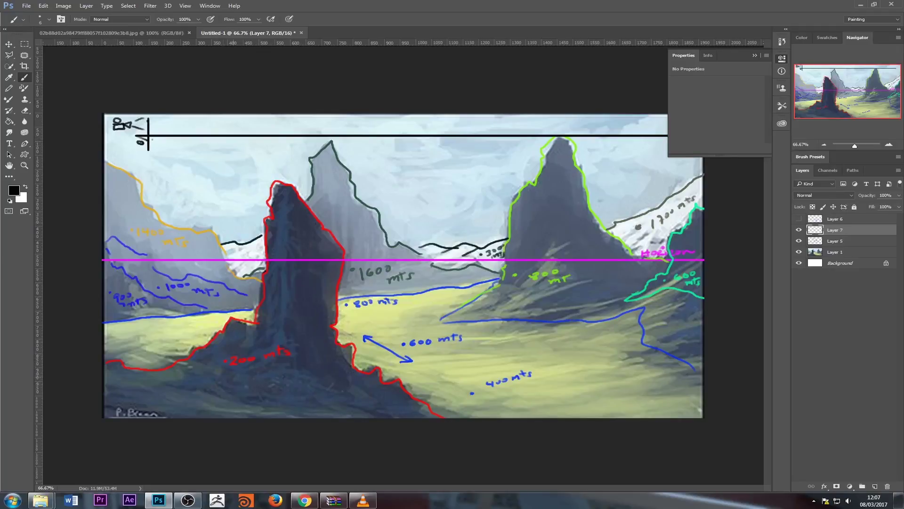
pyautogui.moveTo(113, 133)
pyautogui.mouseDown()
pyautogui.moveTo(113, 141)
pyautogui.moveTo(152, 117)
pyautogui.mouseUp()
# Draw the jagged ridge silhouette along the top line and write SKY at its right end.
pyautogui.moveTo(156, 134)
pyautogui.mouseDown()
pyautogui.moveTo(177, 120)
pyautogui.moveTo(271, 213)
pyautogui.mouseUp()
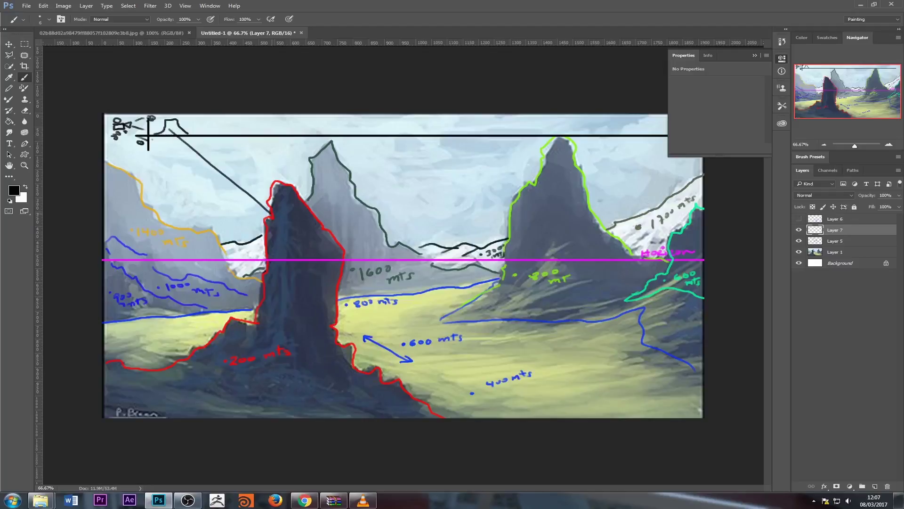
pyautogui.moveTo(189, 134); pyautogui.dragTo(246, 134)
pyautogui.moveTo(248, 133)
pyautogui.mouseDown()
pyautogui.moveTo(262, 122)
pyautogui.moveTo(273, 137)
pyautogui.moveTo(230, 137)
pyautogui.mouseUp()
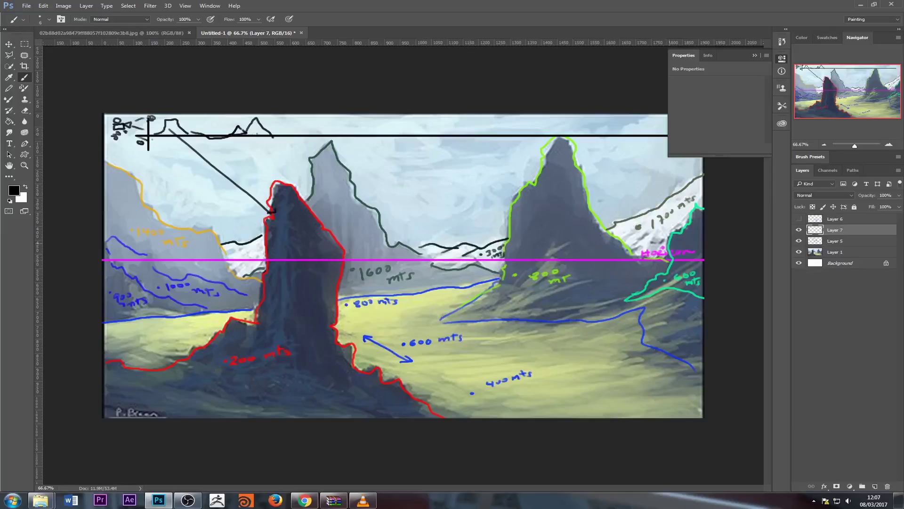
pyautogui.moveTo(277, 139)
pyautogui.mouseDown()
pyautogui.moveTo(295, 138)
pyautogui.moveTo(299, 124)
pyautogui.moveTo(314, 135)
pyautogui.moveTo(350, 121)
pyautogui.moveTo(377, 139)
pyautogui.moveTo(639, 123)
pyautogui.mouseUp()
pyautogui.moveTo(643, 118); pyautogui.dragTo(637, 128)
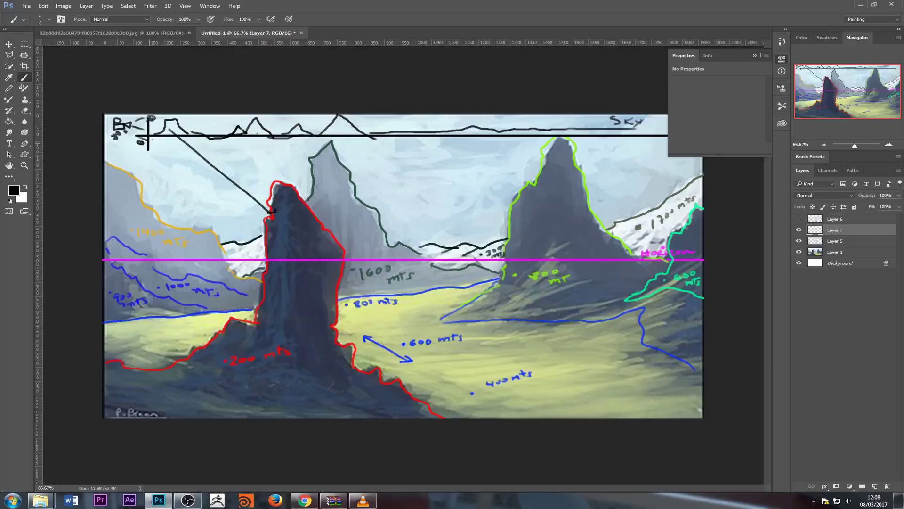
# Add a 300 mts label under the line's right end, extend the ridge profile, and write x Parallax.
pyautogui.moveTo(152, 141); pyautogui.dragTo(152, 143)
pyautogui.moveTo(635, 138)
pyautogui.mouseDown()
pyautogui.moveTo(632, 146)
pyautogui.moveTo(648, 140)
pyautogui.mouseUp()
pyautogui.moveTo(652, 143); pyautogui.dragTo(657, 158)
pyautogui.moveTo(561, 132); pyautogui.dragTo(615, 130)
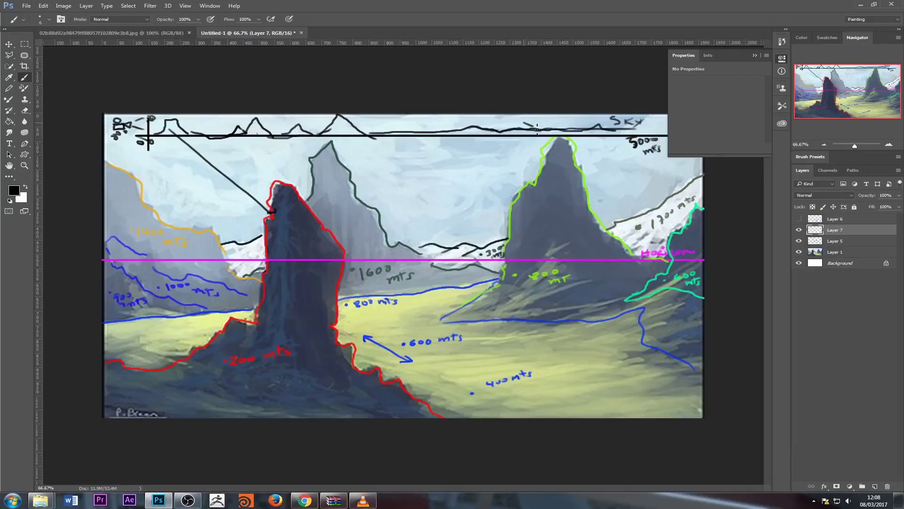
pyautogui.moveTo(539, 127)
pyautogui.mouseDown()
pyautogui.moveTo(542, 119)
pyautogui.moveTo(585, 125)
pyautogui.mouseUp()
# Add ridge arrows, a vertical divider and an arrow after SKY, then hide the painting layer.
pyautogui.moveTo(300, 123)
pyautogui.mouseDown()
pyautogui.moveTo(329, 124)
pyautogui.moveTo(264, 127)
pyautogui.moveTo(284, 127)
pyautogui.mouseUp()
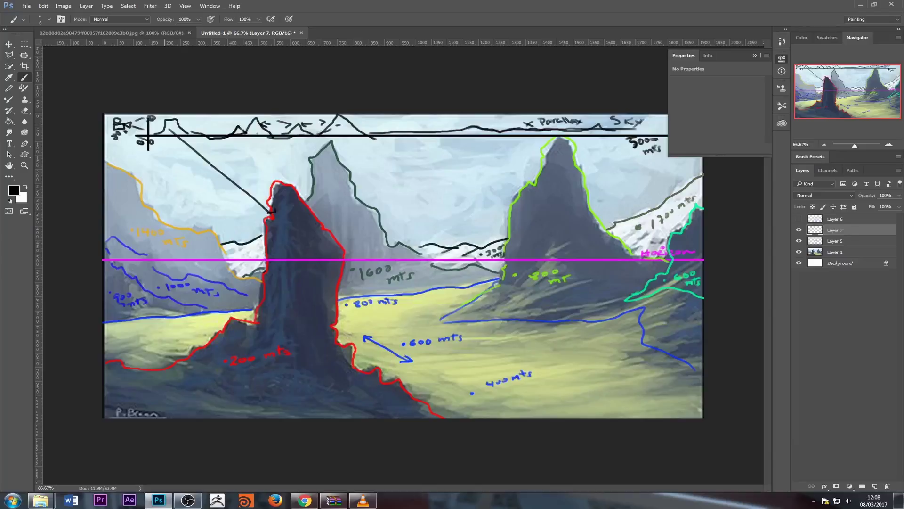
pyautogui.moveTo(154, 124); pyautogui.dragTo(159, 123)
pyautogui.moveTo(387, 115)
pyautogui.mouseDown()
pyautogui.moveTo(391, 134)
pyautogui.moveTo(325, 151)
pyautogui.moveTo(168, 145)
pyautogui.mouseUp()
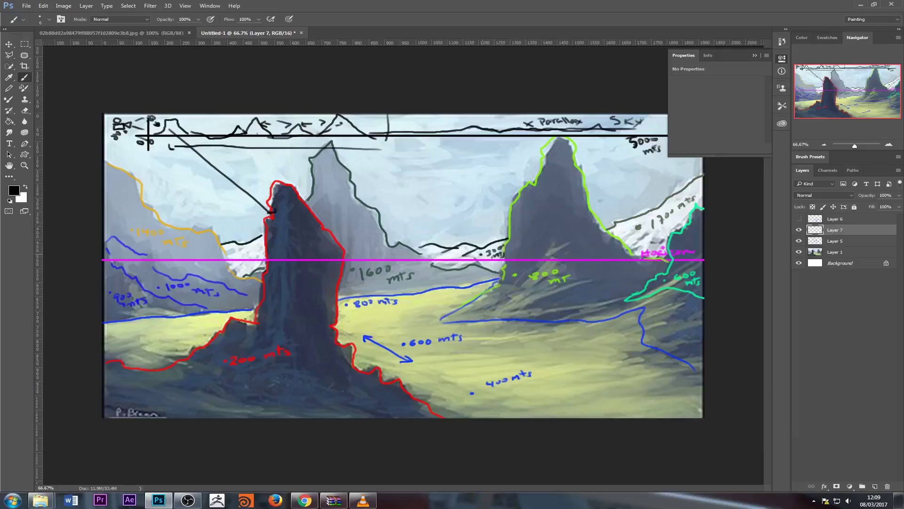
pyautogui.moveTo(636, 129); pyautogui.dragTo(663, 123)
pyautogui.click(799, 253)
pyautogui.click(798, 253)
pyautogui.click(798, 253)
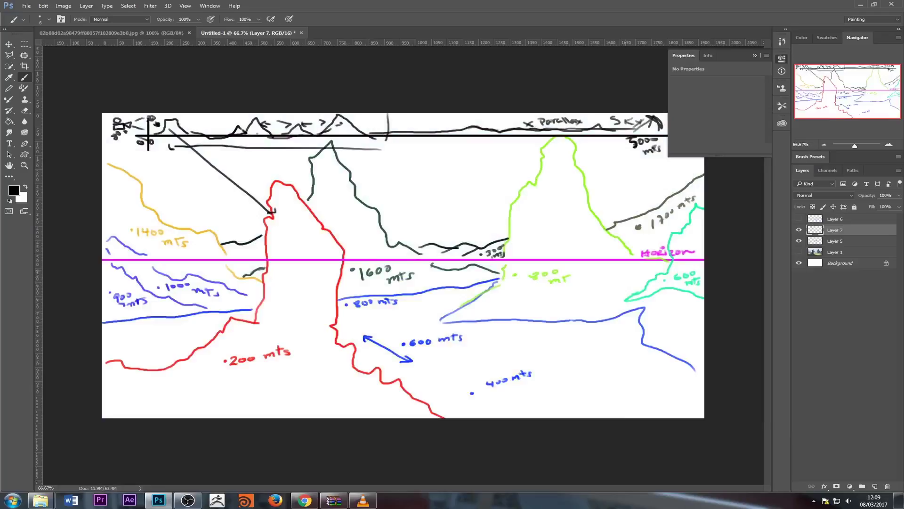
pyautogui.click(799, 252)
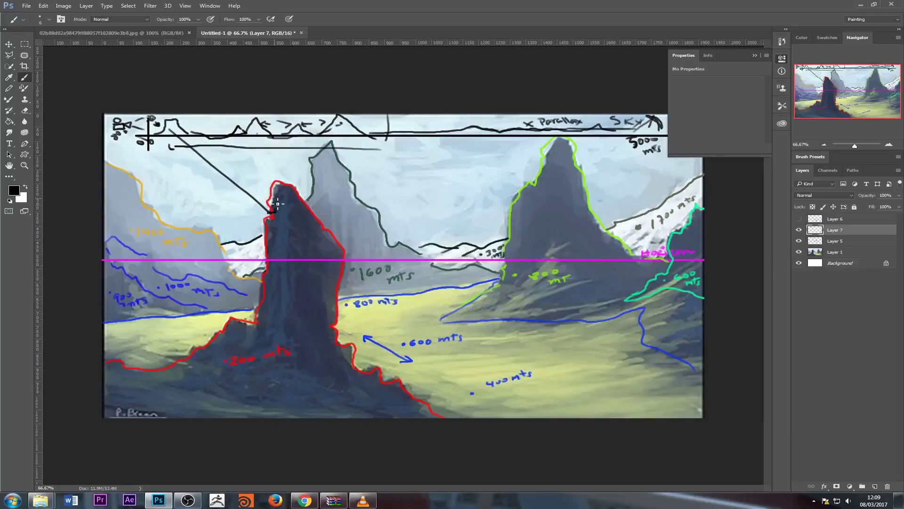